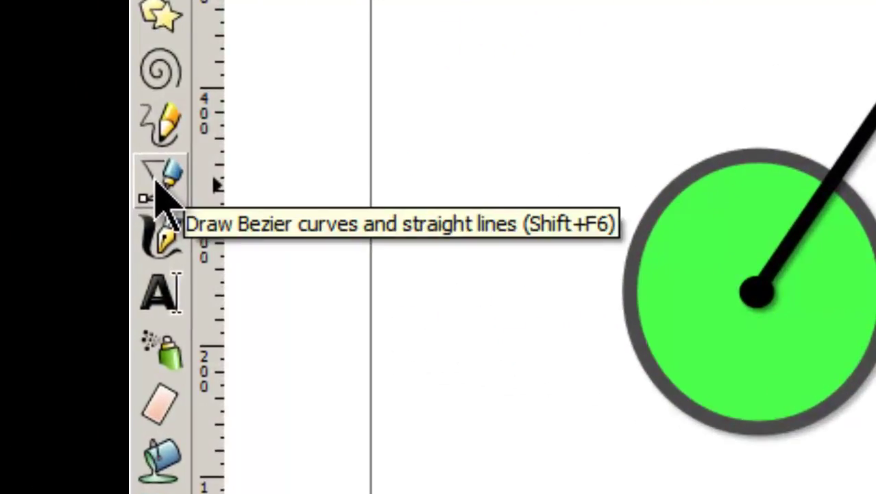
- Select the bicycle's left wheel and fill it red
click(162, 185)
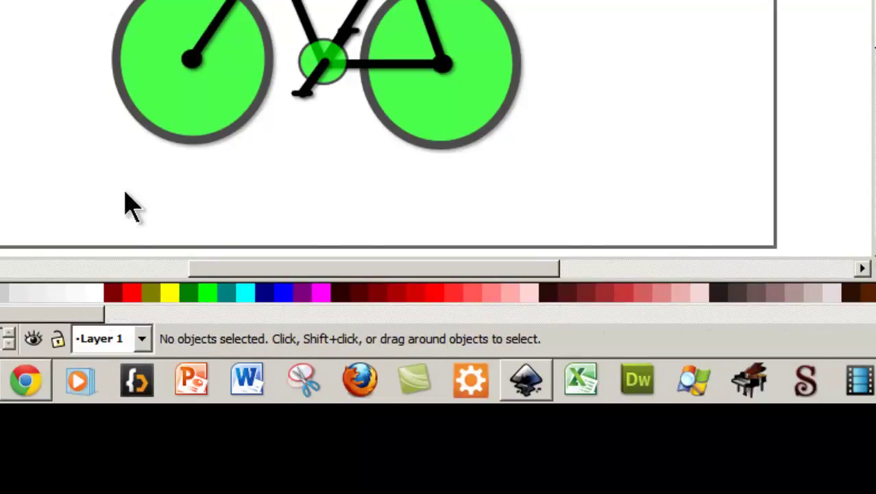
click(156, 137)
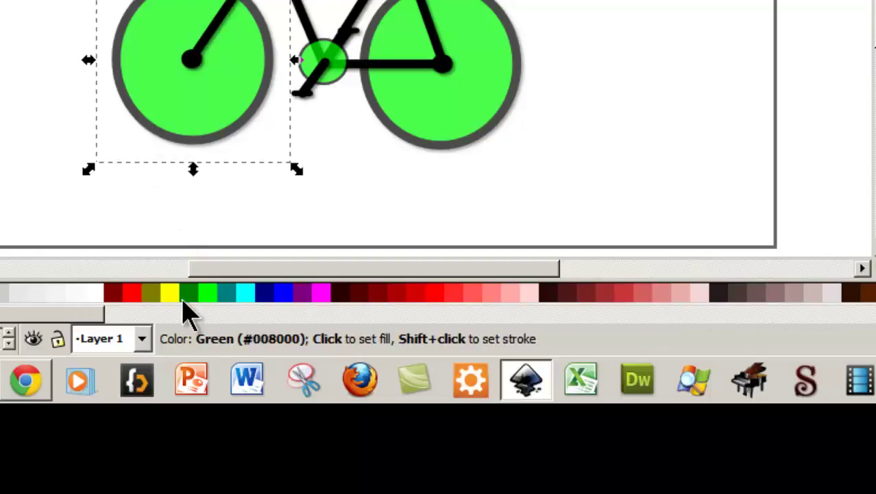
click(128, 298)
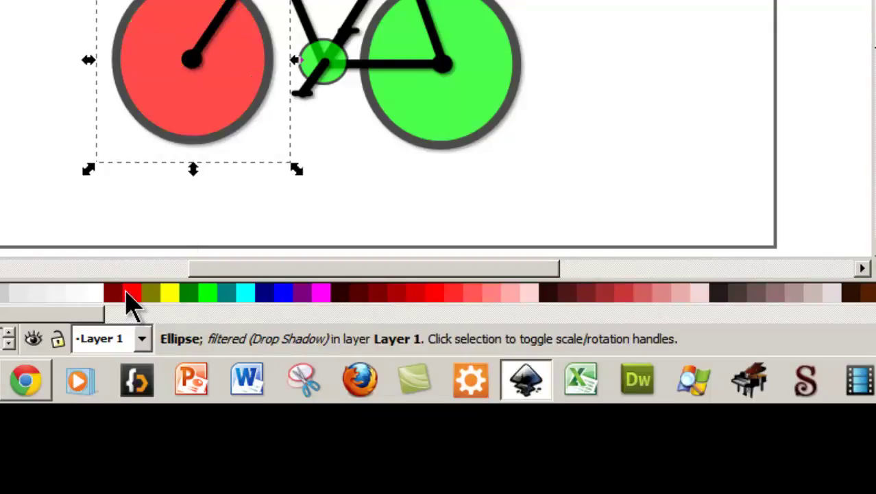
- Apply yellow as the wheel's stroke, then undo it to keep the dark grey rim
right_click(167, 295)
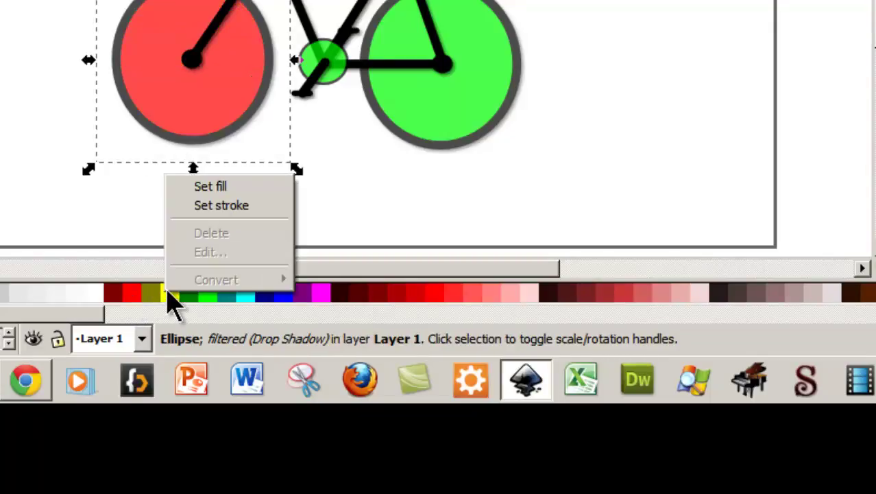
click(196, 206)
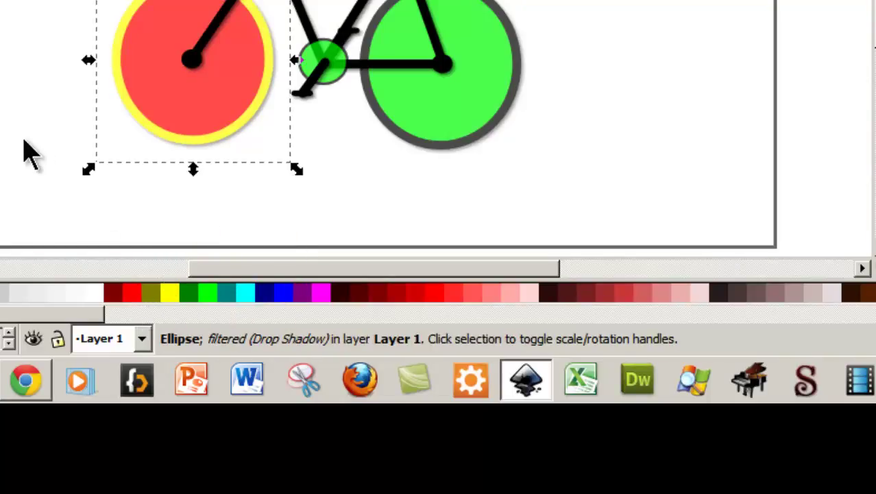
key(ctrl+z)
key(ctrl+z)
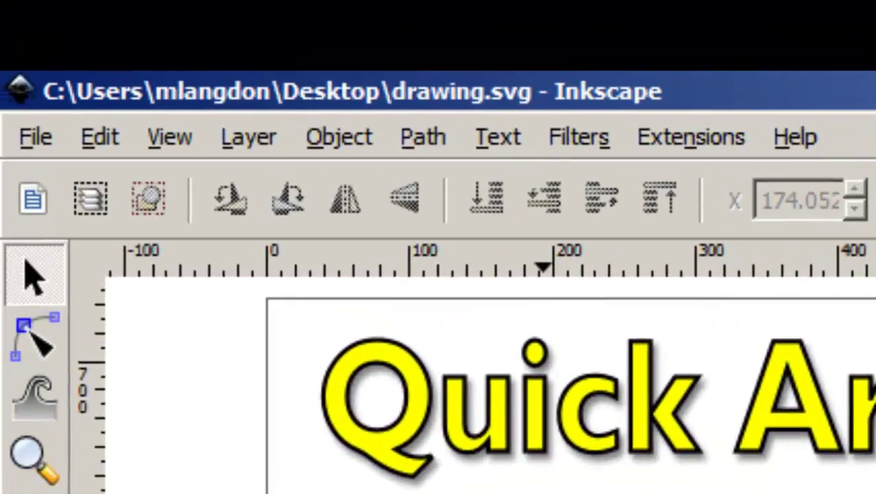
- Revert the left wheel to green and review the stroke width in Fill and Stroke
click(327, 302)
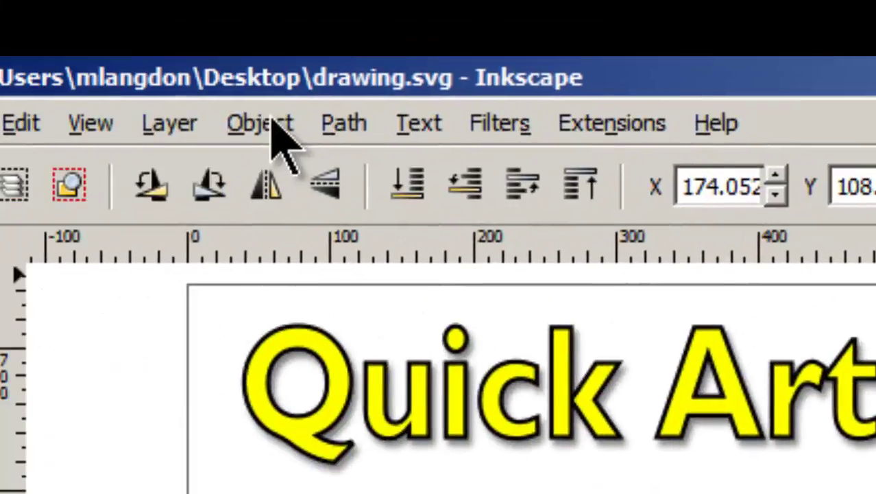
click(268, 124)
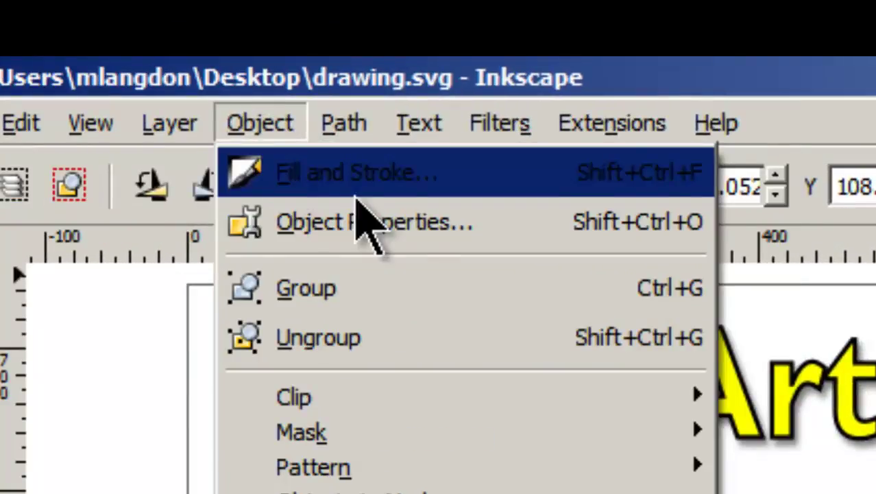
key(Escape)
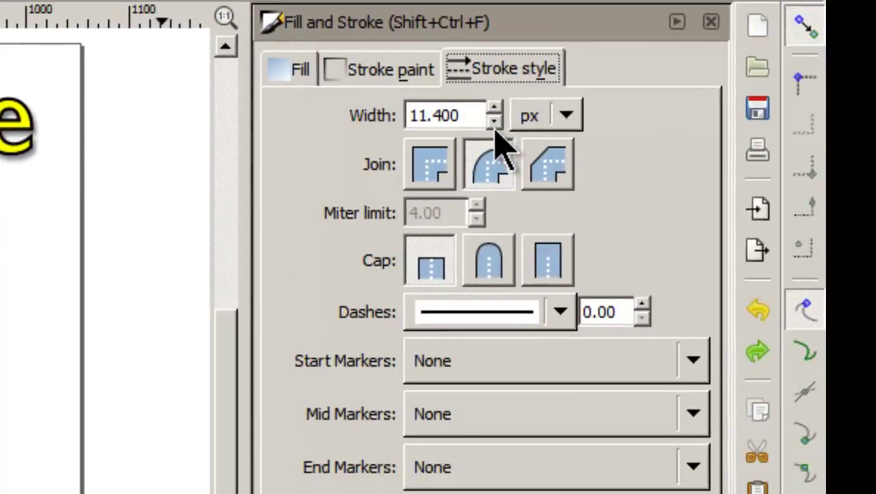
click(474, 116)
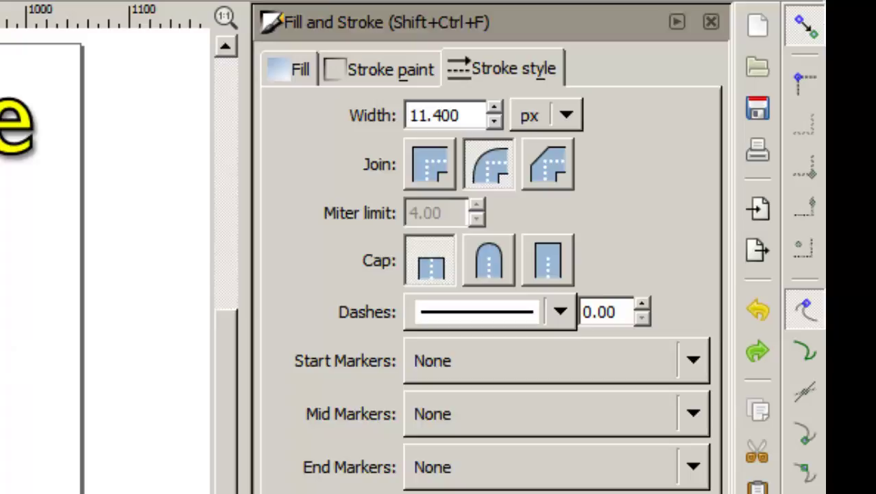
key(Delete)
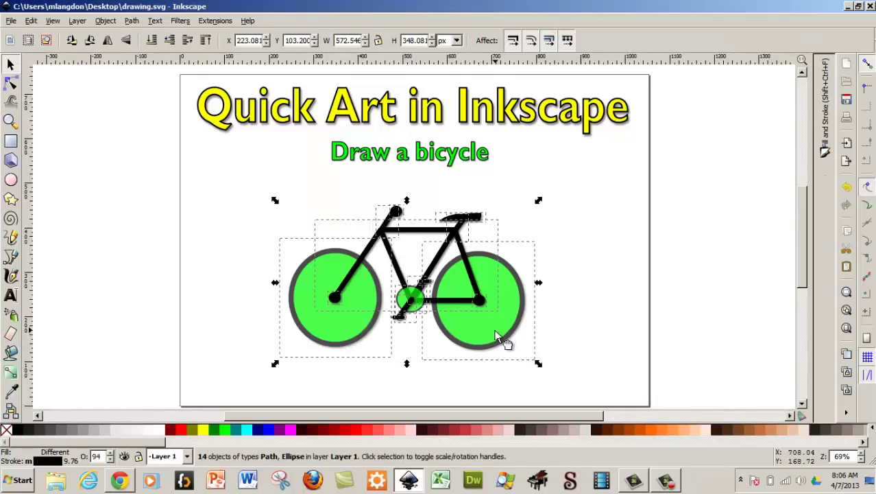
- Move the bicycle off the page to the left and add two horizontal guides
drag(495, 336, 155, 301)
click(266, 284)
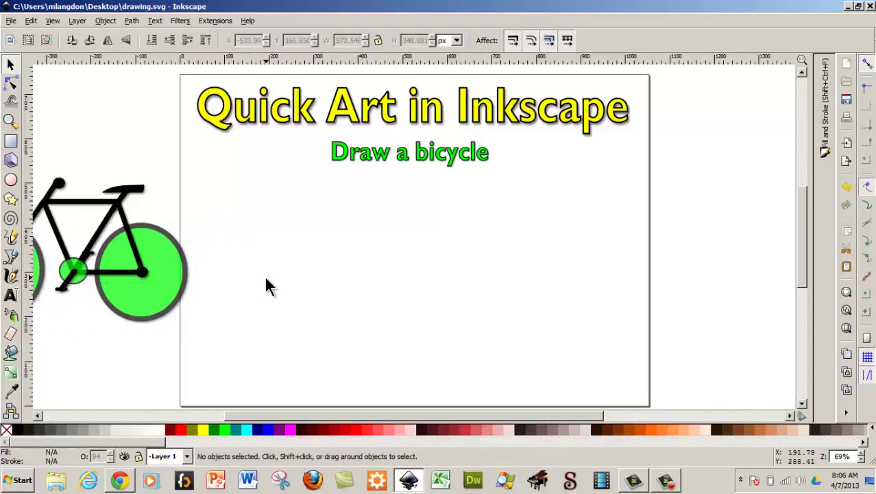
drag(306, 57, 304, 211)
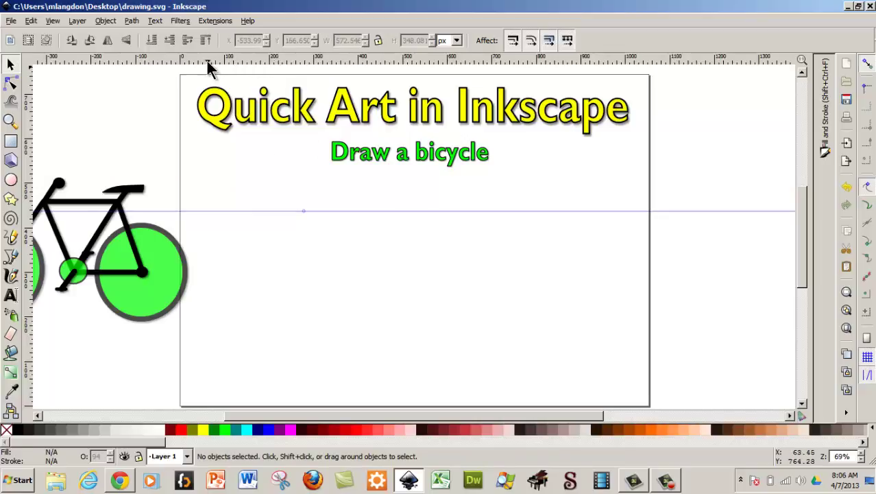
drag(206, 59, 235, 300)
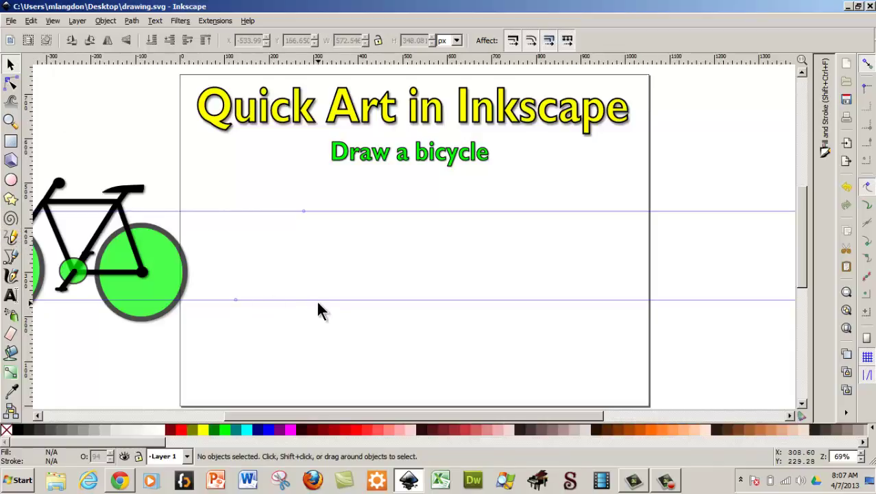
- Adjust the guides so one sits near wheel-hub height and the other lower down
mouse_move(321, 298)
mouse_down()
mouse_move(321, 286)
mouse_move(323, 300)
mouse_up()
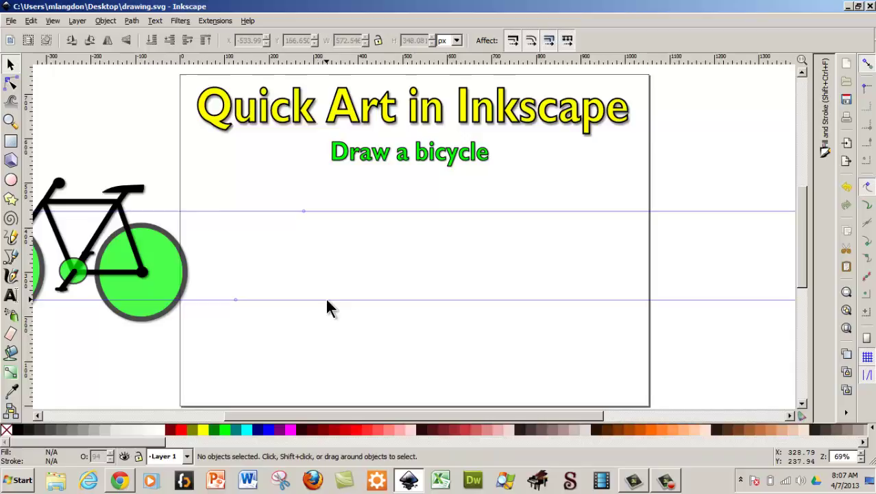
drag(327, 303, 329, 272)
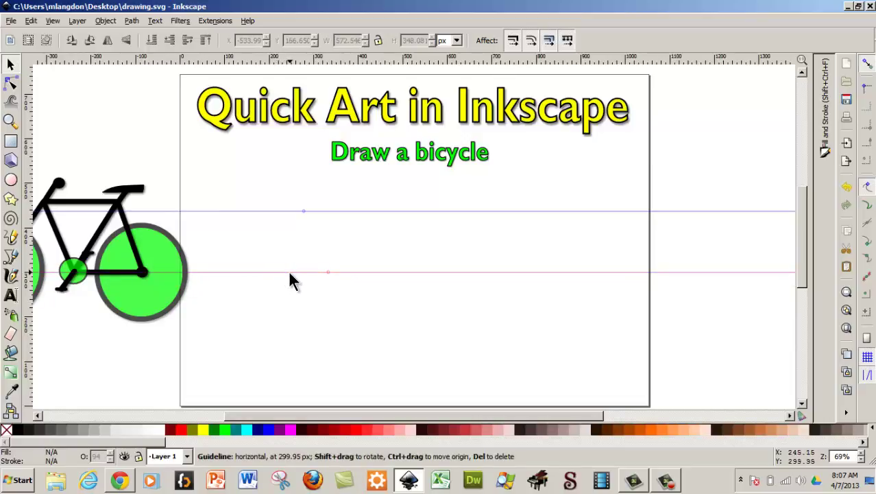
drag(290, 275, 297, 334)
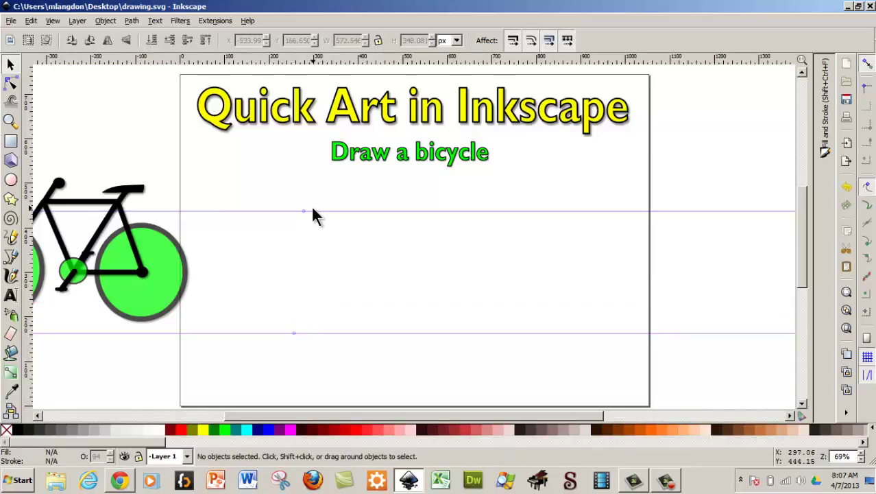
drag(313, 215, 319, 249)
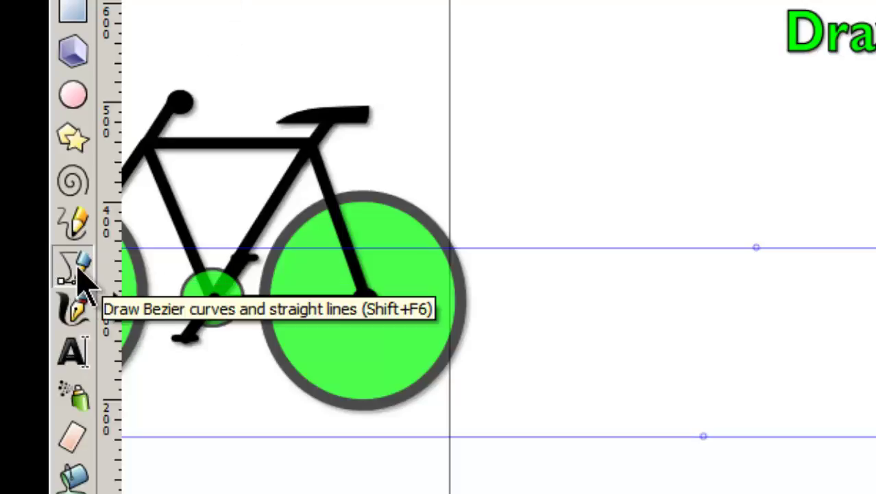
- Draw a straight-line zigzag alternating between the lower and upper guides
click(81, 278)
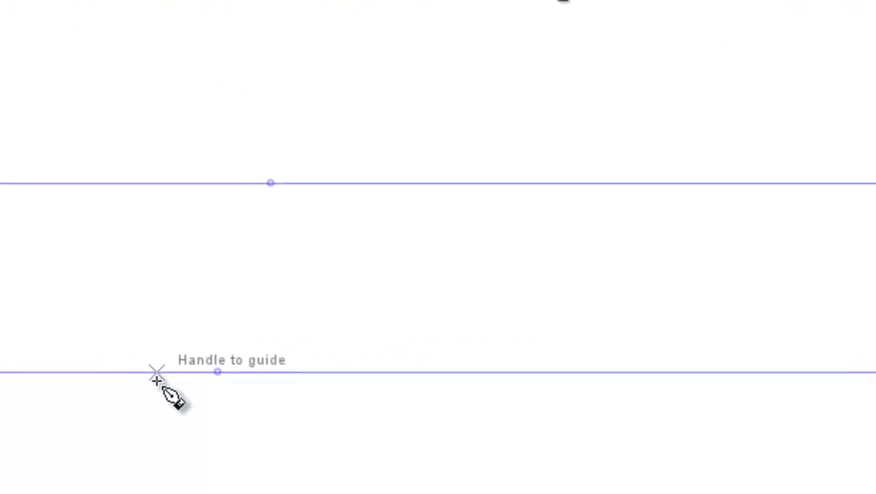
click(91, 362)
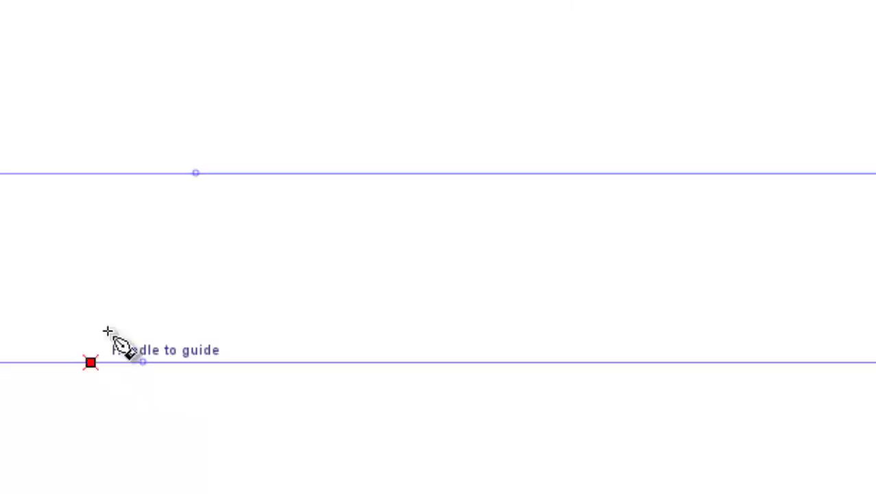
click(232, 173)
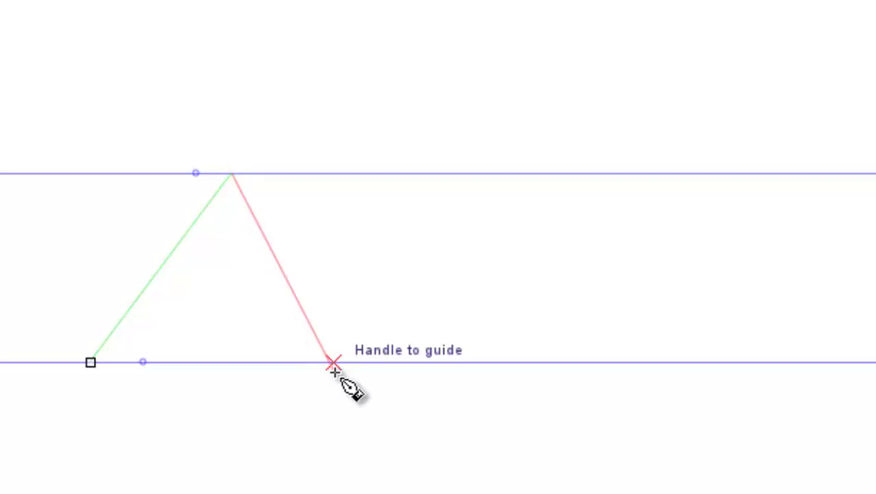
click(329, 361)
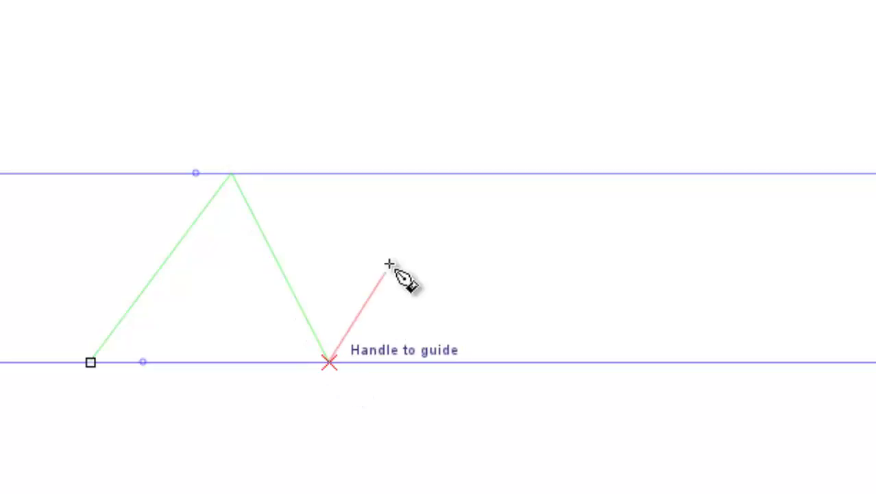
click(455, 173)
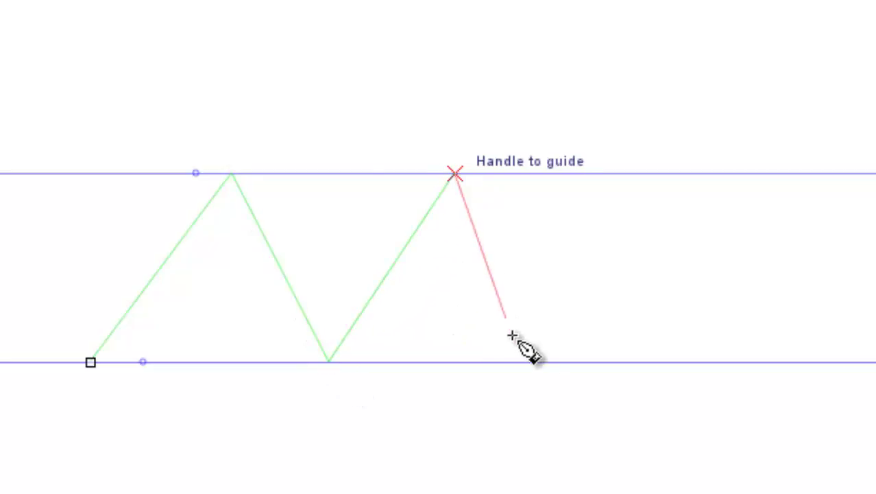
click(548, 361)
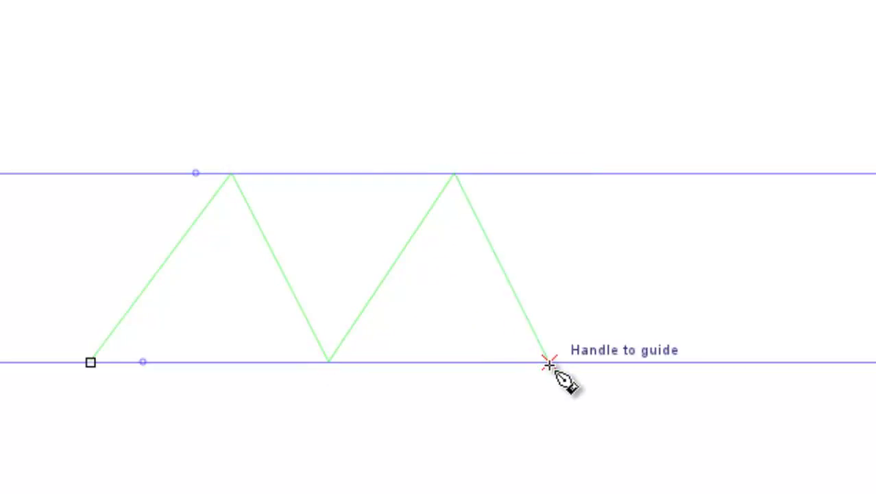
- Close the frame path with bars along the lower and upper guides
click(328, 361)
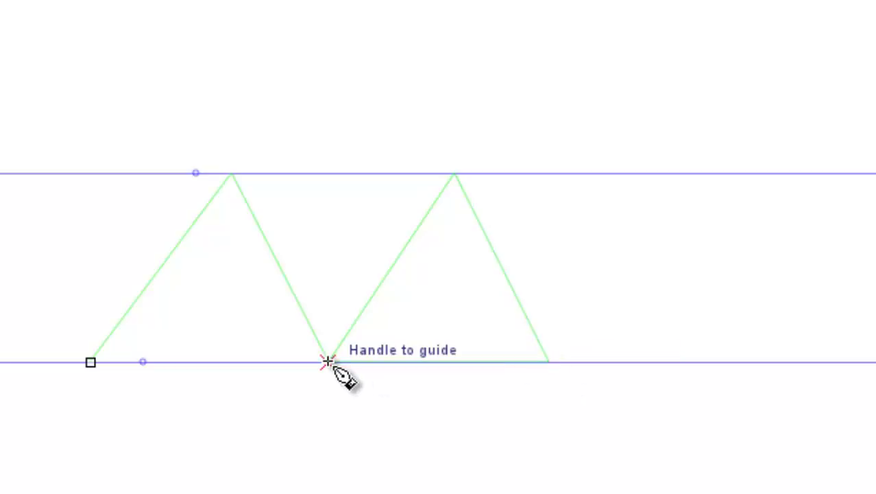
click(455, 173)
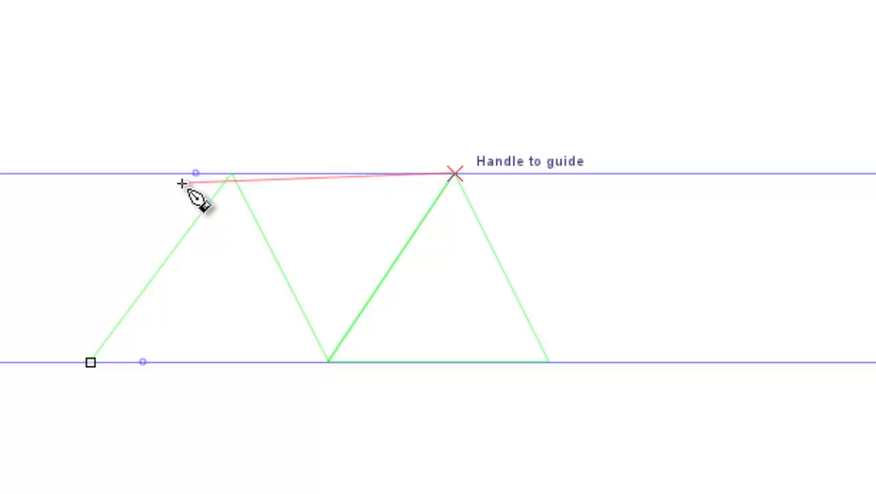
double_click(227, 173)
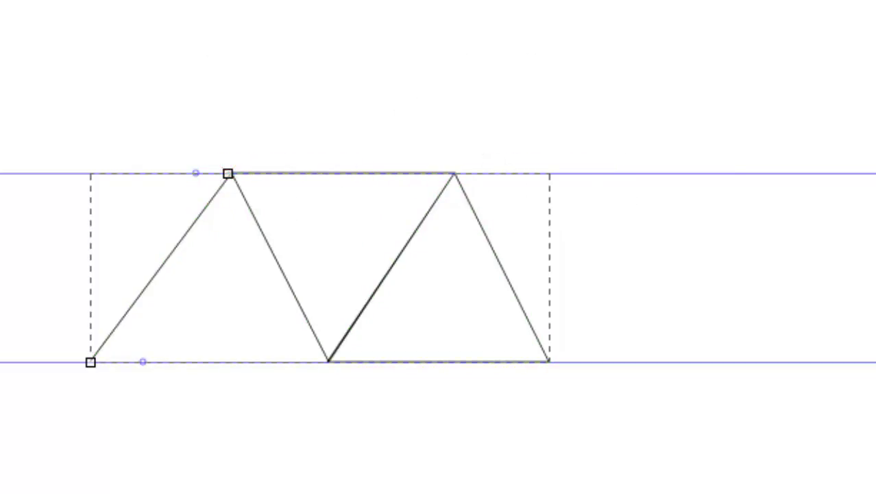
key(s)
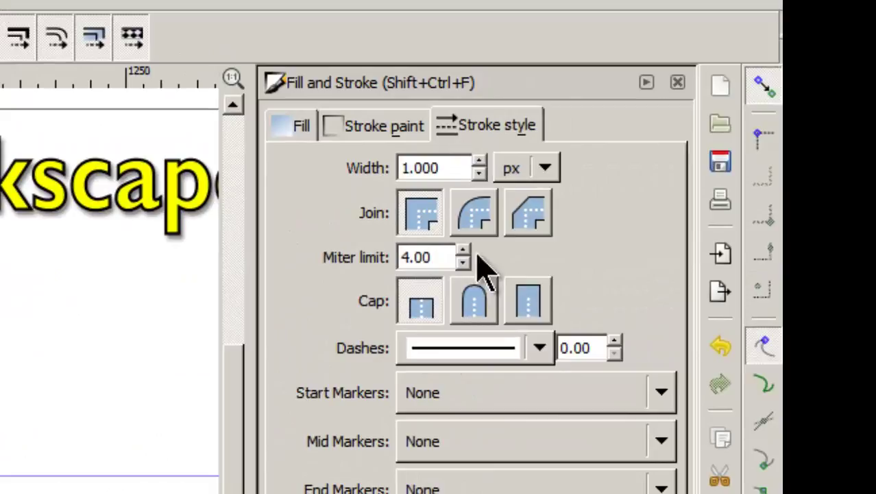
- Set the frame's stroke width to 5.6 px with round joins
click(480, 164)
click(480, 163)
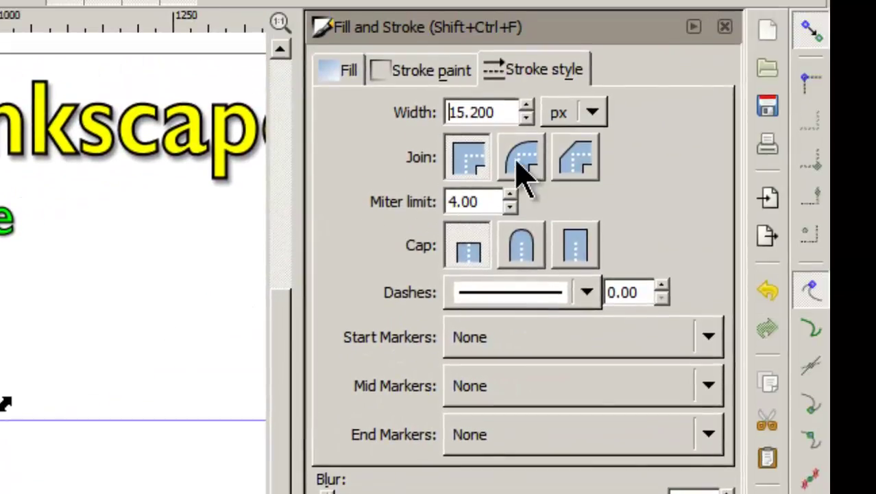
click(523, 171)
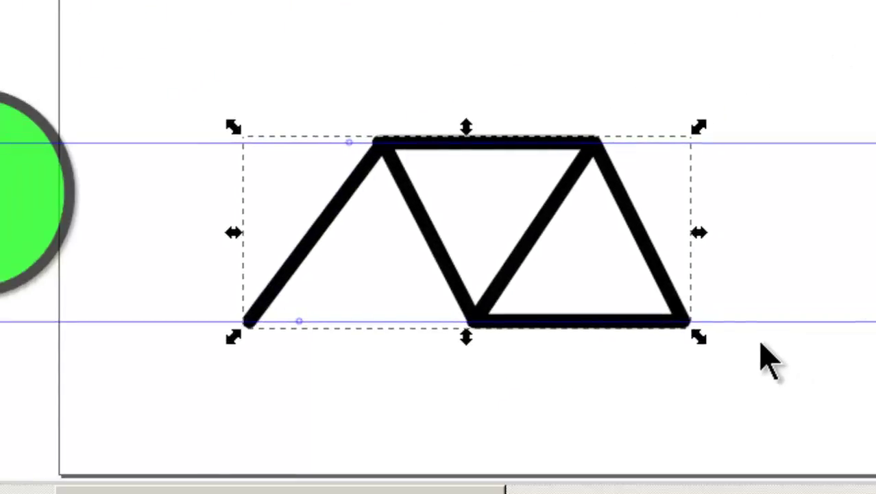
click(728, 94)
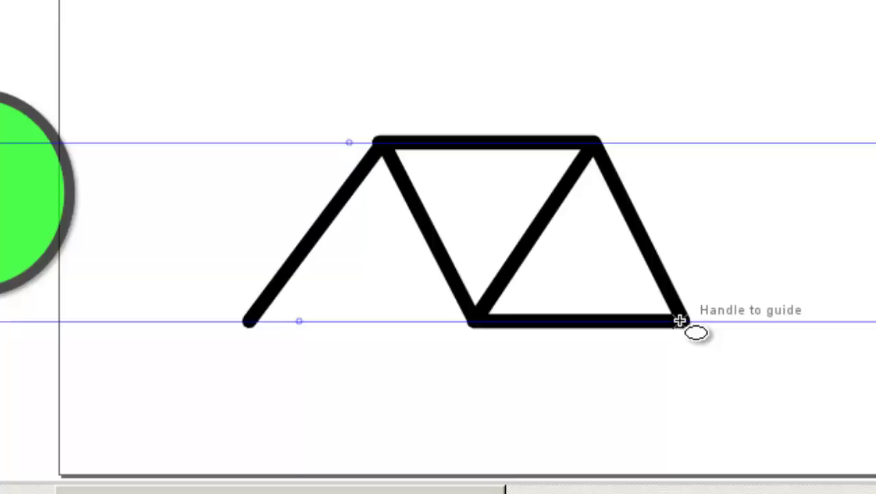
- Draw a large black circle centred on the frame's bottom-right corner
mouse_move(681, 317)
mouse_down()
mouse_move(674, 258)
mouse_move(761, 227)
mouse_move(796, 190)
mouse_move(815, 188)
mouse_move(810, 196)
mouse_move(825, 203)
mouse_move(804, 237)
mouse_move(811, 142)
mouse_move(826, 169)
mouse_up()
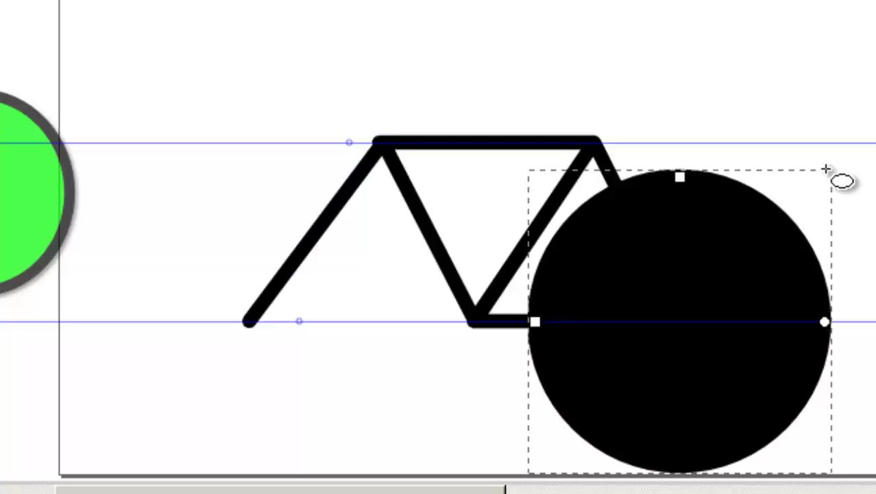
- Fill the black circle with yellow, keeping its thick black rim
key(s)
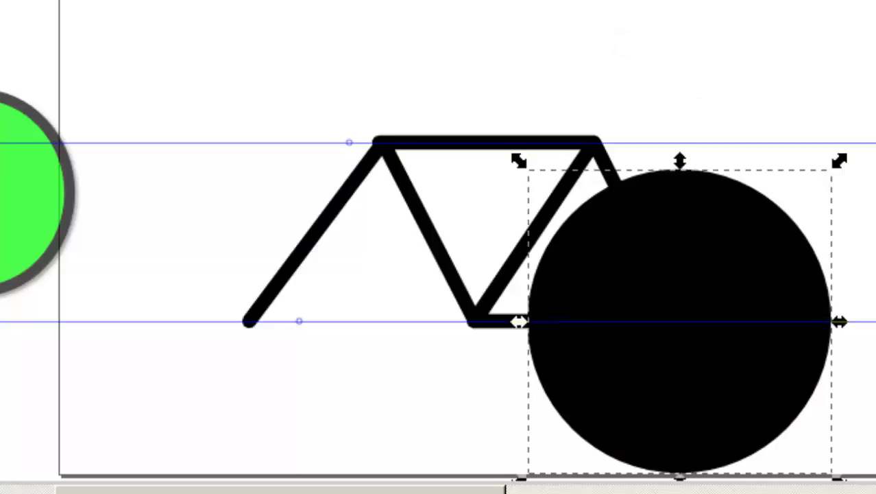
click(766, 237)
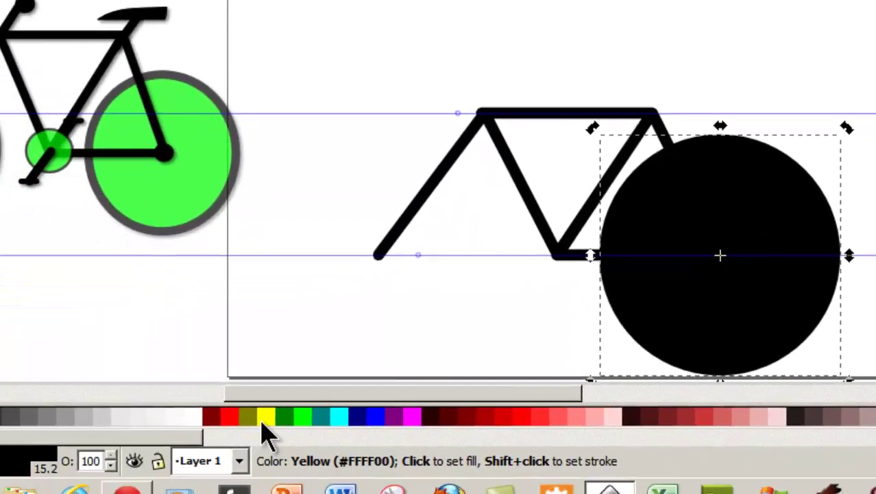
click(265, 417)
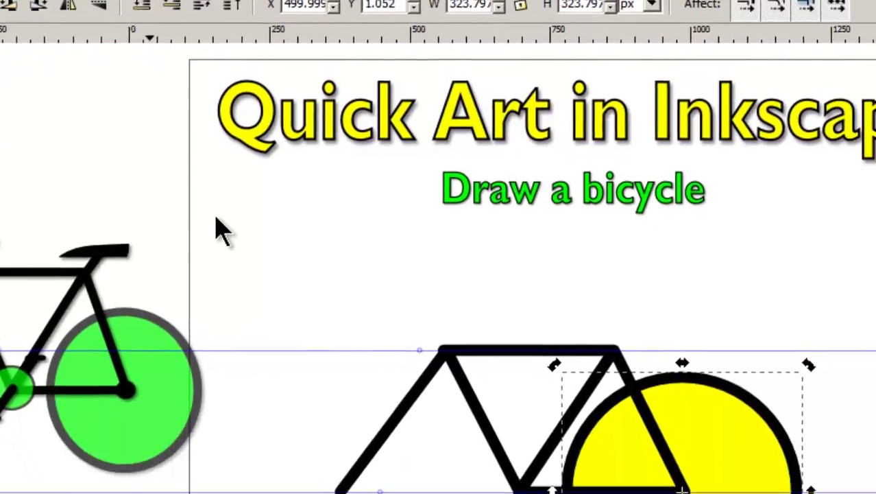
key(Escape)
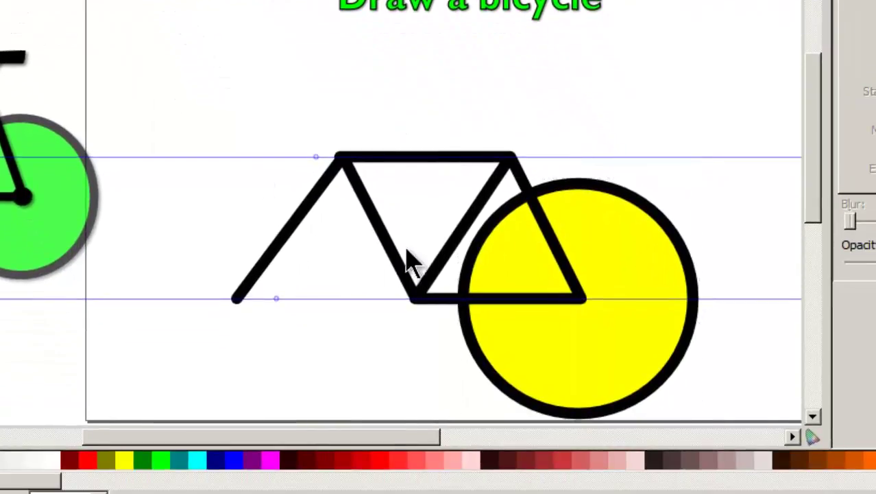
click(642, 374)
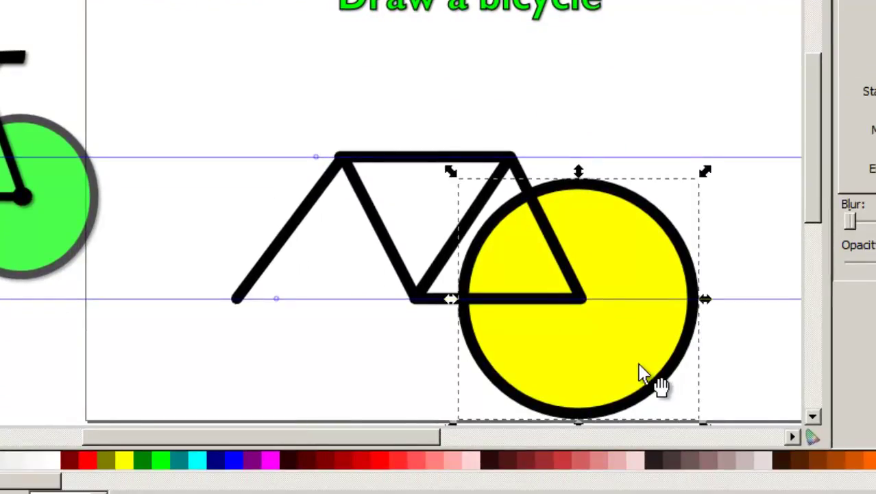
click(755, 370)
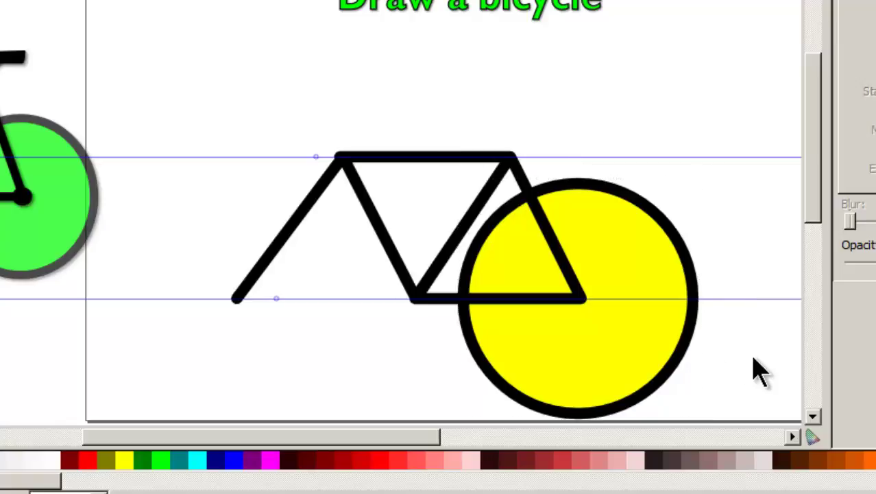
click(675, 376)
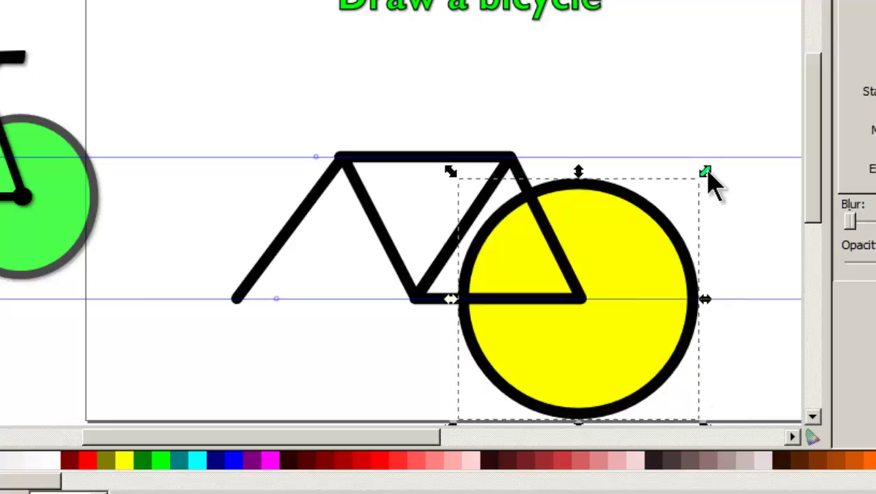
- Shrink the yellow wheel slightly and centre it on the frame's bottom-right corner
drag(701, 176, 670, 204)
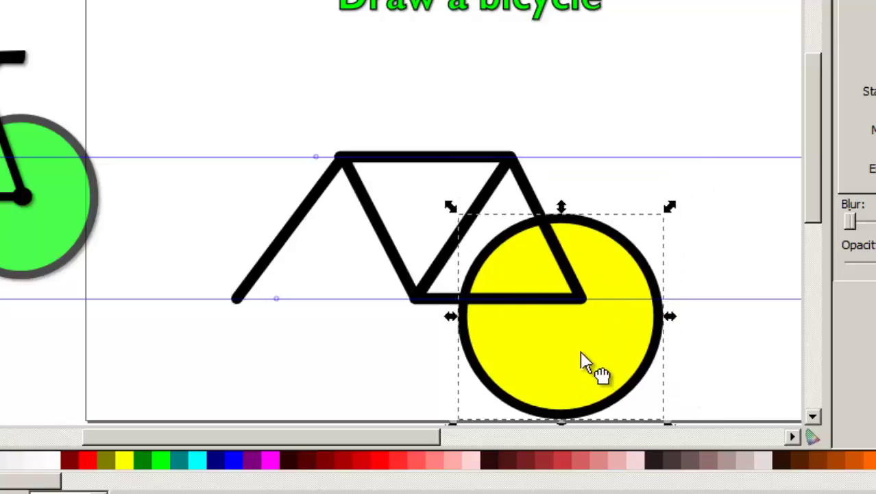
mouse_move(582, 364)
mouse_down()
mouse_move(581, 340)
mouse_move(592, 362)
mouse_up()
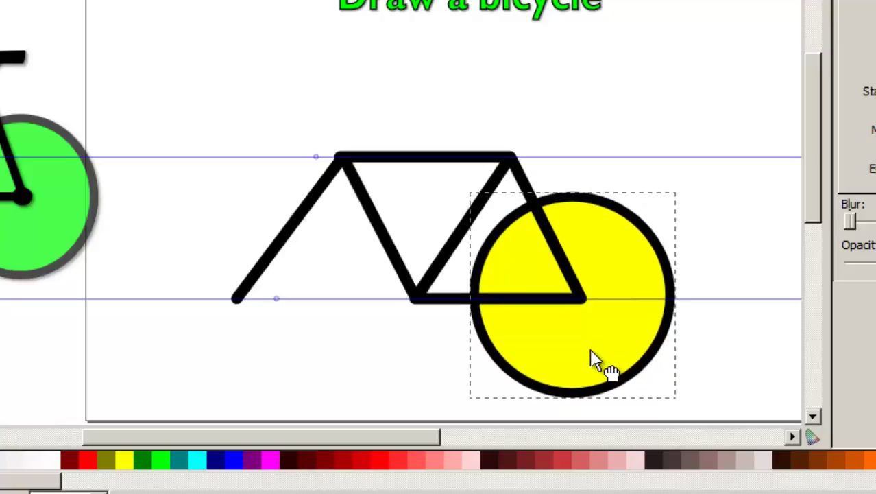
drag(593, 361, 594, 361)
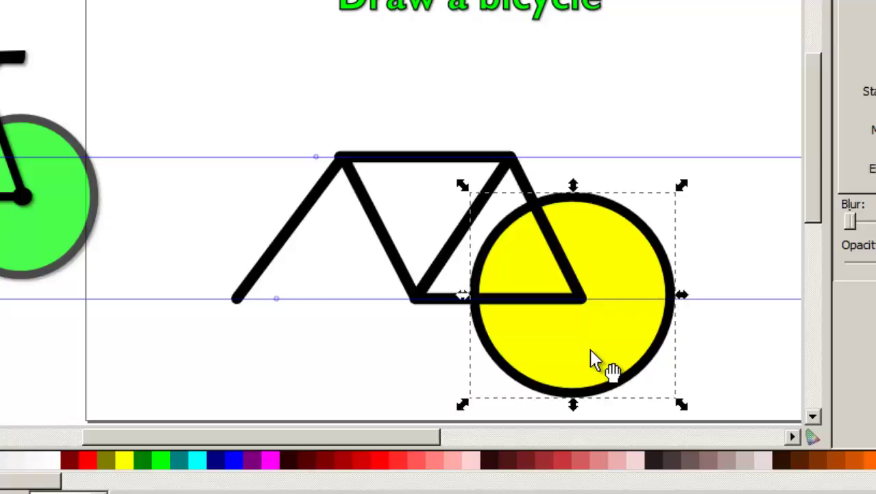
click(747, 258)
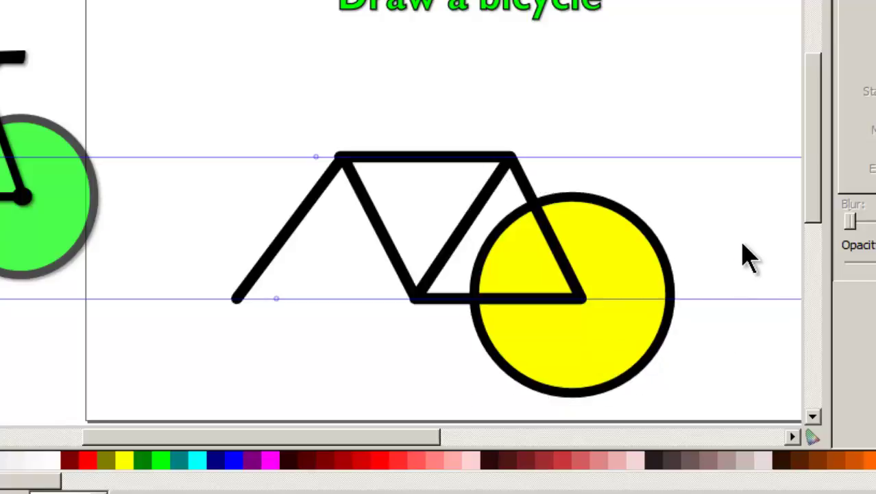
- Raise the wheel above the frame, undoing a stray thin ellipse drawn across it
click(545, 374)
key(Home)
key(F5)
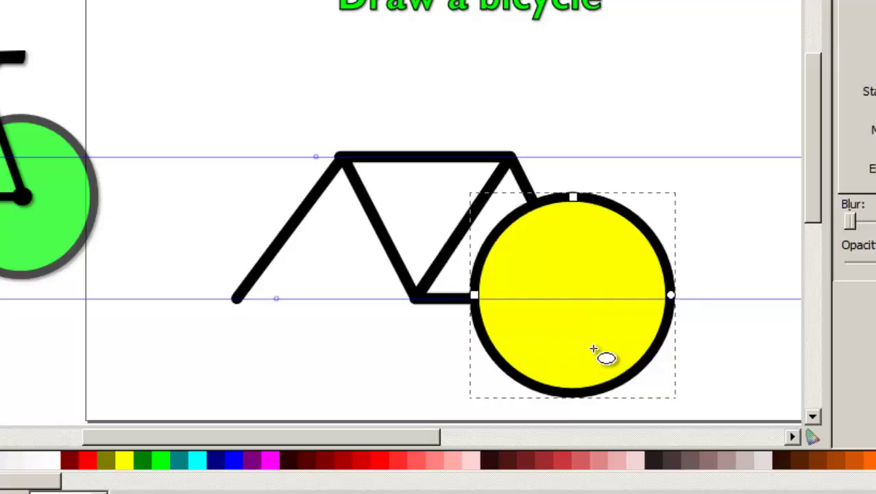
mouse_move(598, 344)
mouse_down()
mouse_move(470, 347)
mouse_move(479, 347)
mouse_up()
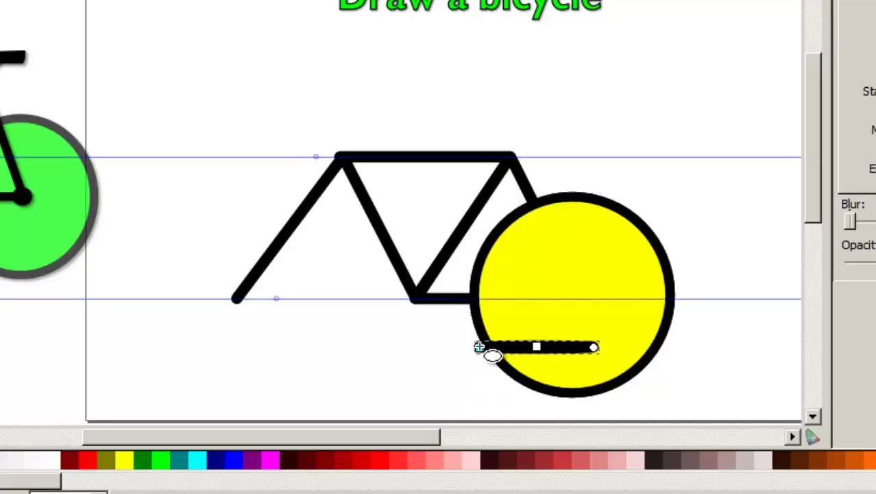
click(532, 321)
key(ctrl+z)
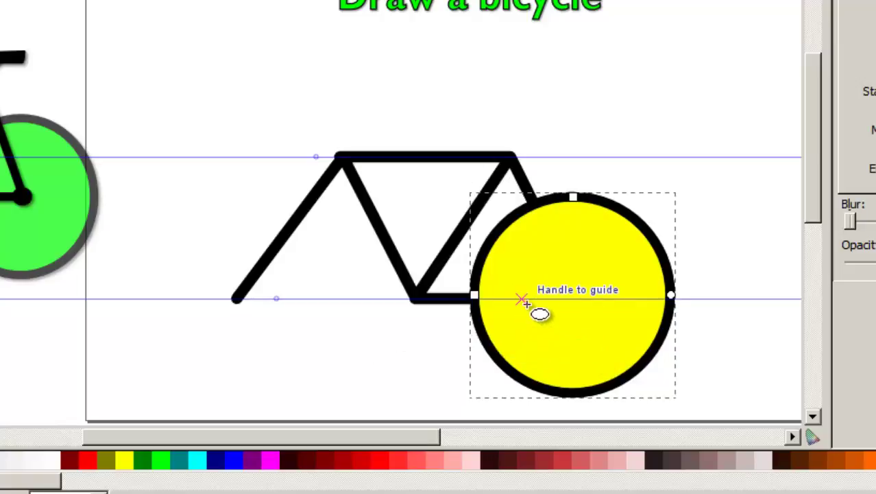
key(F1)
- Duplicate the wheel, centre the copy on the frame's left end, and send it behind the frame
key(ctrl+d)
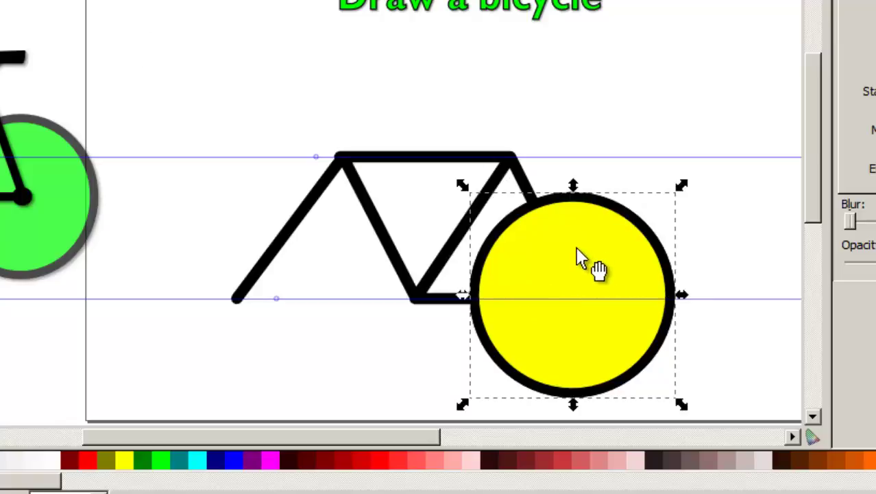
drag(577, 248, 243, 249)
key(End)
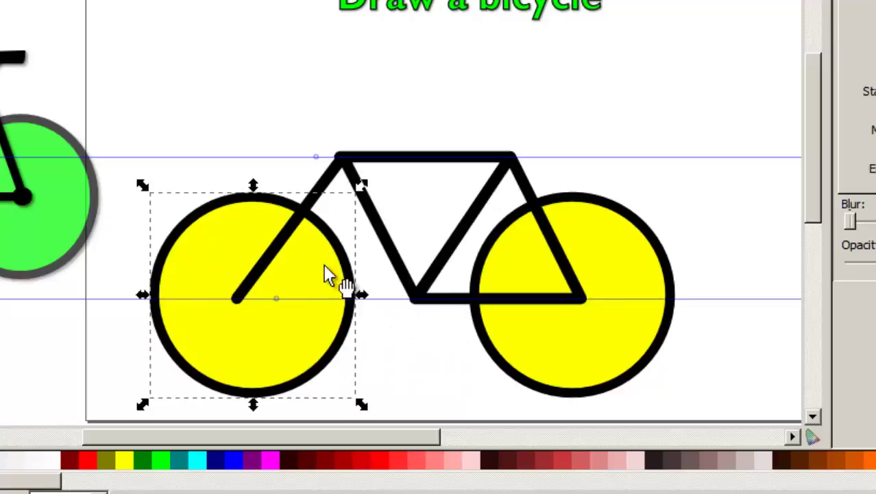
drag(299, 340, 283, 358)
click(225, 82)
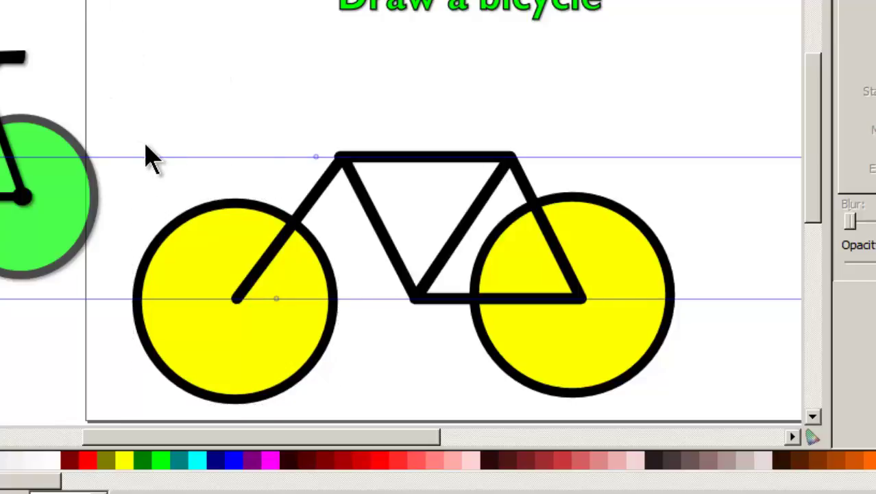
- Duplicate the left wheel, undoing a squashed first resize of the copy
click(245, 380)
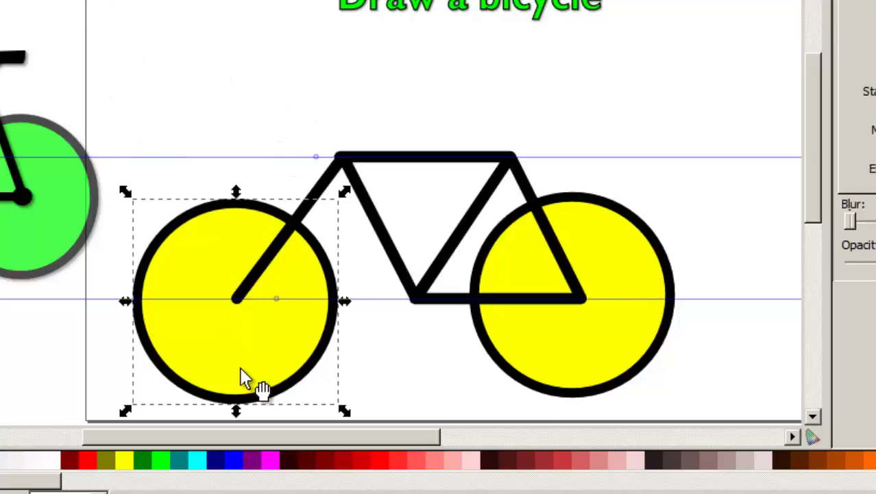
key(Home)
drag(342, 196, 335, 219)
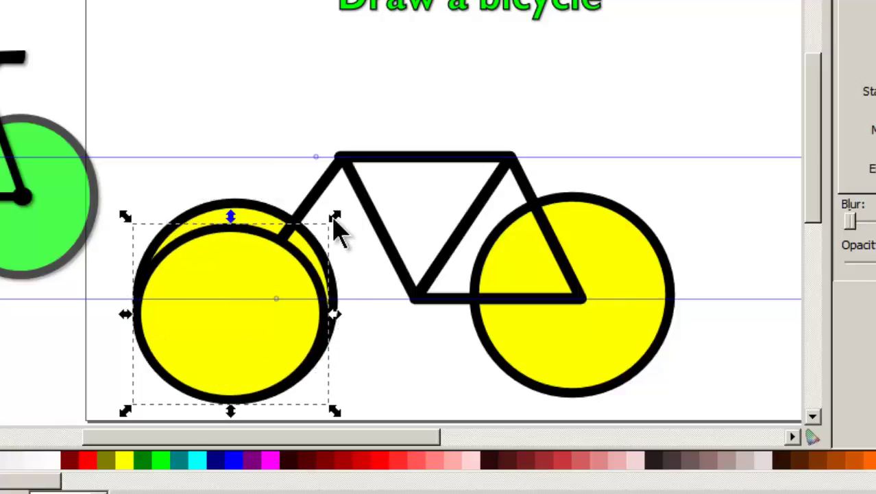
key(ctrl+z)
click(348, 185)
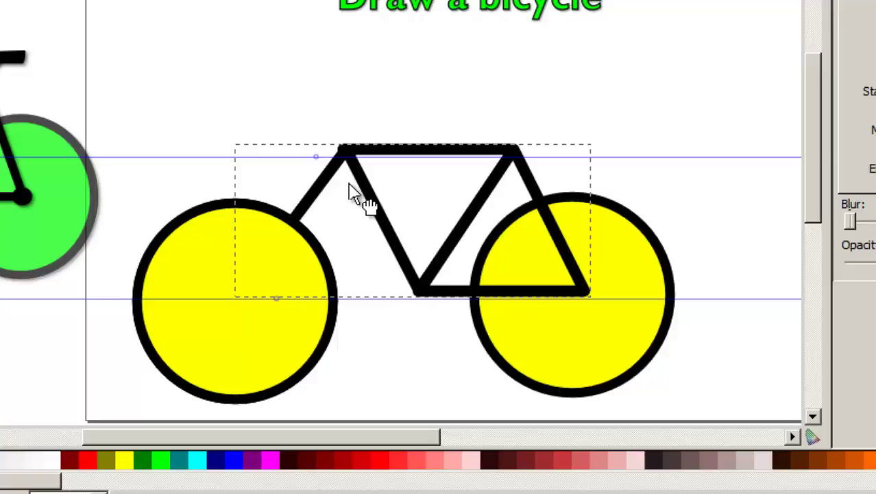
click(240, 104)
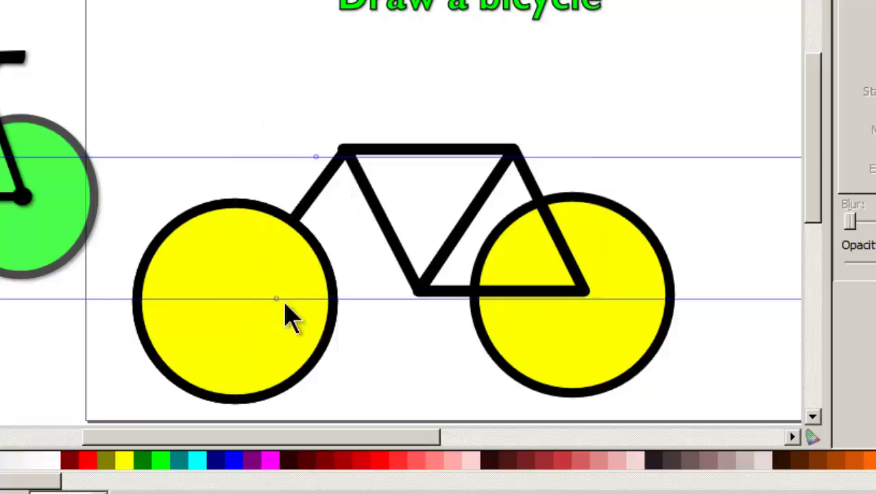
- Scale the wheel copy to a small circle and place it below the frame between the wheels
click(285, 308)
click(342, 202)
click(300, 259)
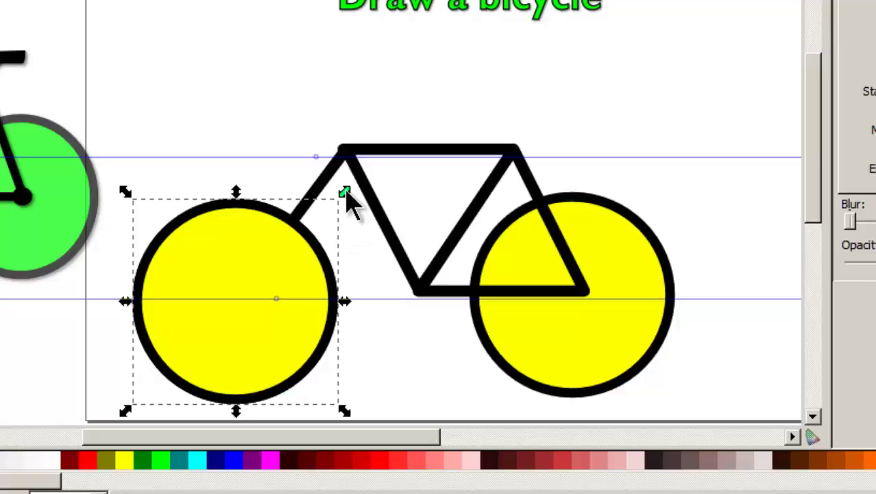
drag(347, 194, 278, 281)
drag(264, 328, 425, 338)
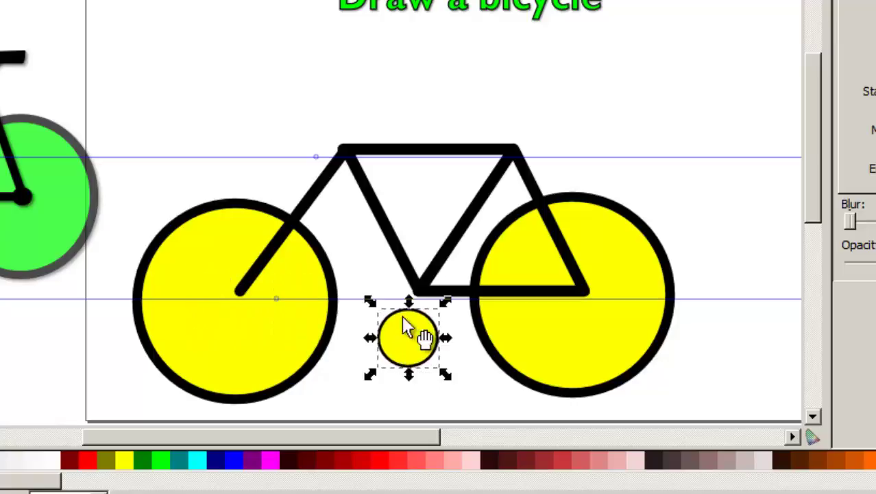
drag(434, 254, 428, 266)
- Delete the upper and lower guides, then lift the small circle onto the frame's bottom point
double_click(648, 158)
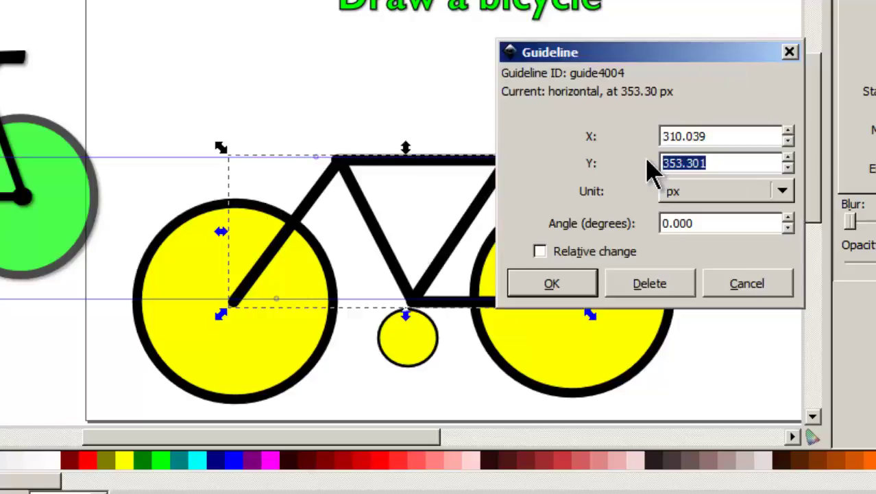
click(682, 288)
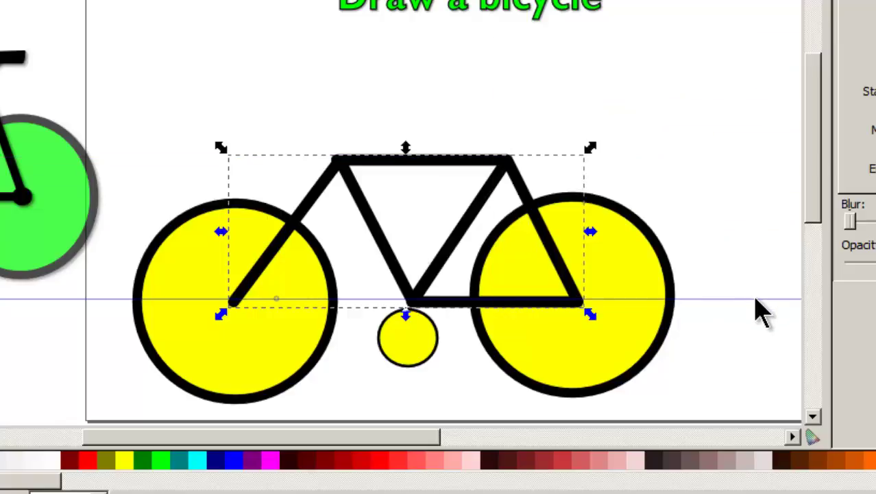
click(763, 312)
double_click(733, 299)
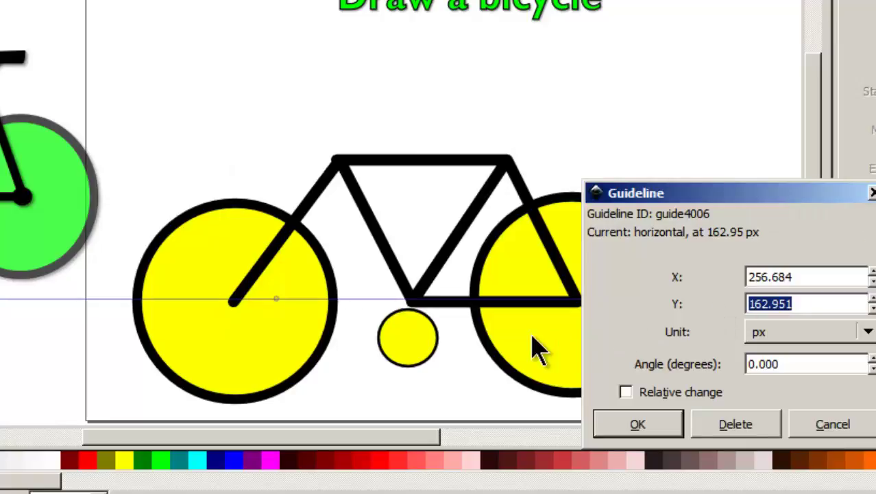
click(726, 425)
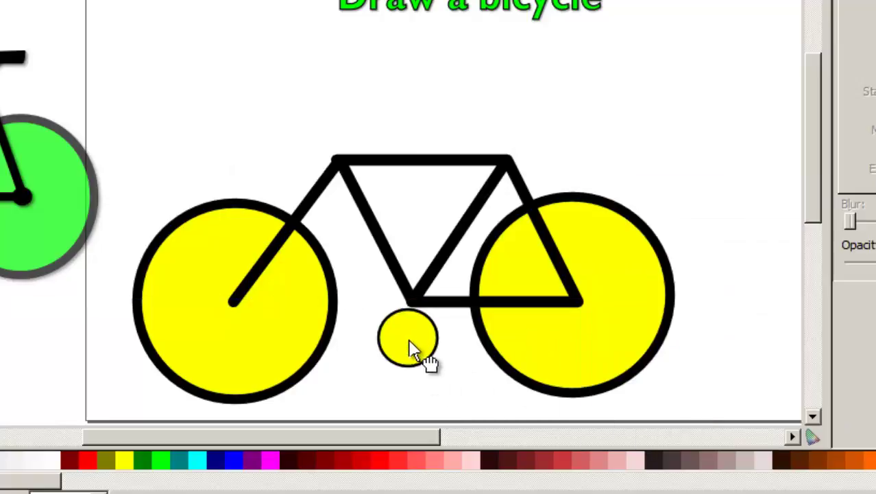
drag(409, 340, 412, 316)
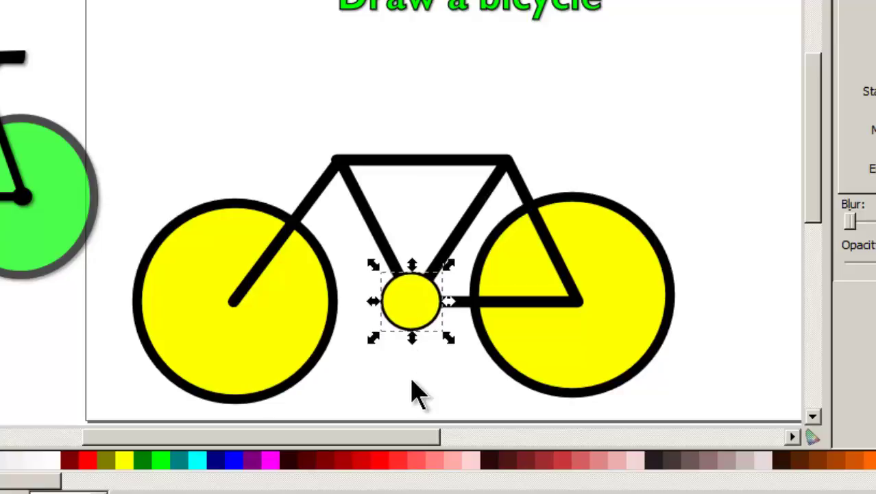
- Draw a straight vertical crank line from the small circle's centre upward with the pen, then select it
click(412, 381)
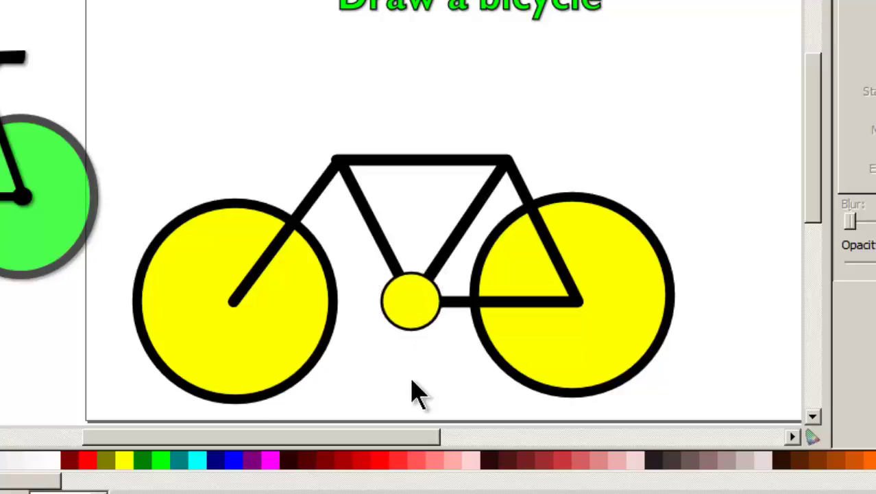
click(413, 301)
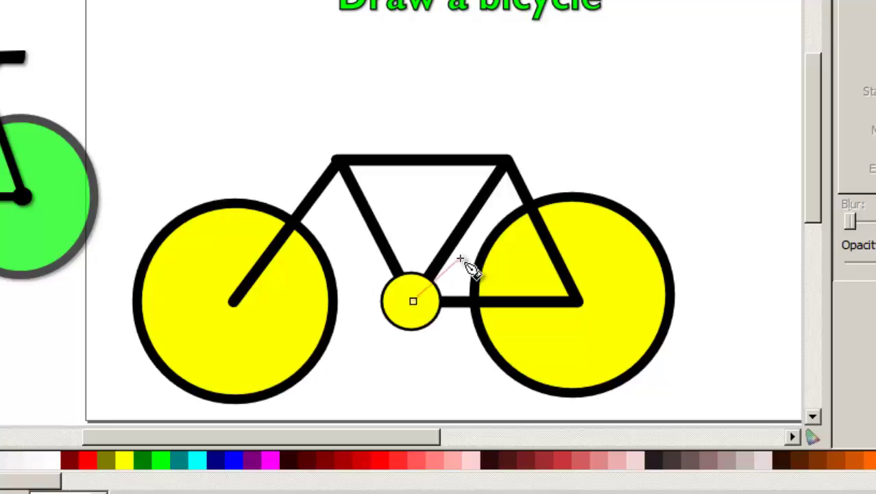
double_click(412, 248)
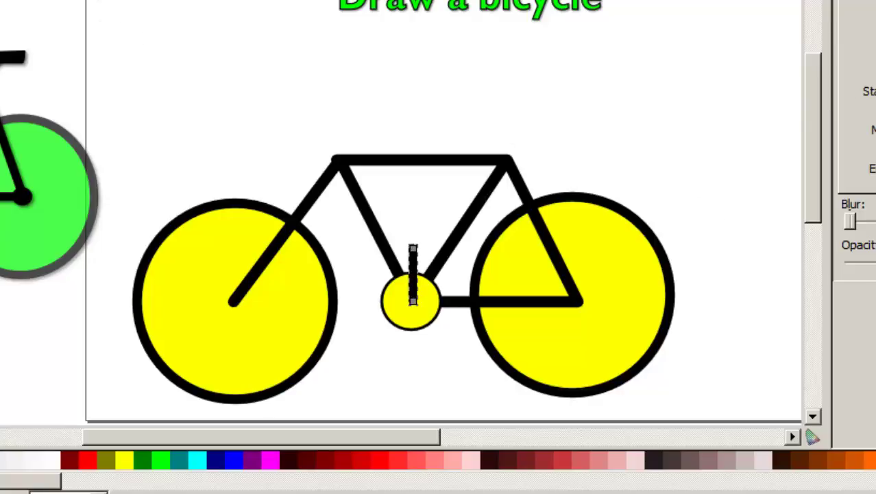
key(F1)
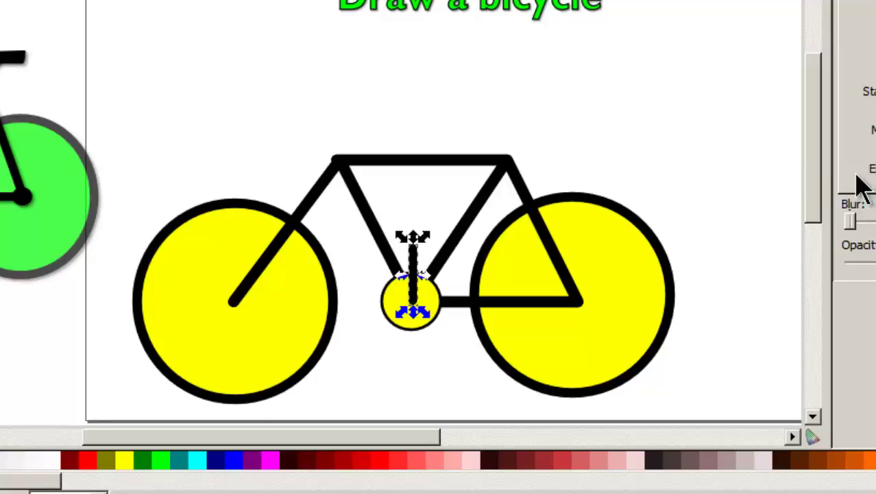
click(775, 177)
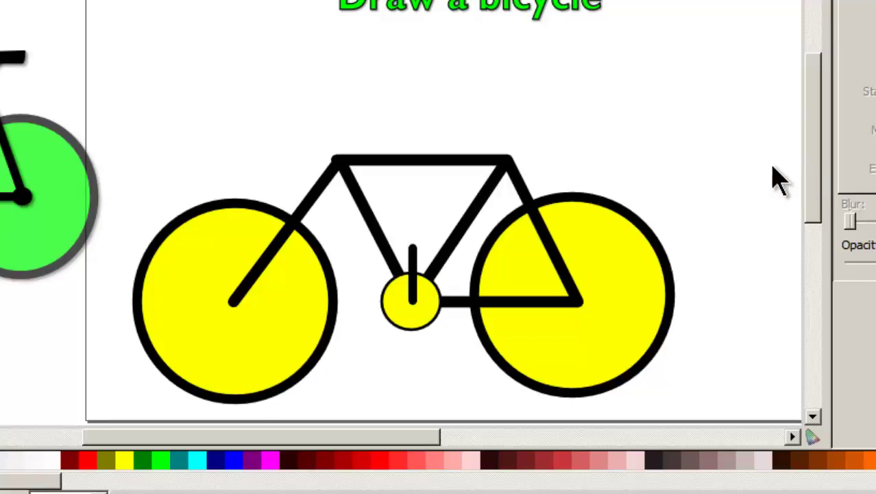
click(414, 256)
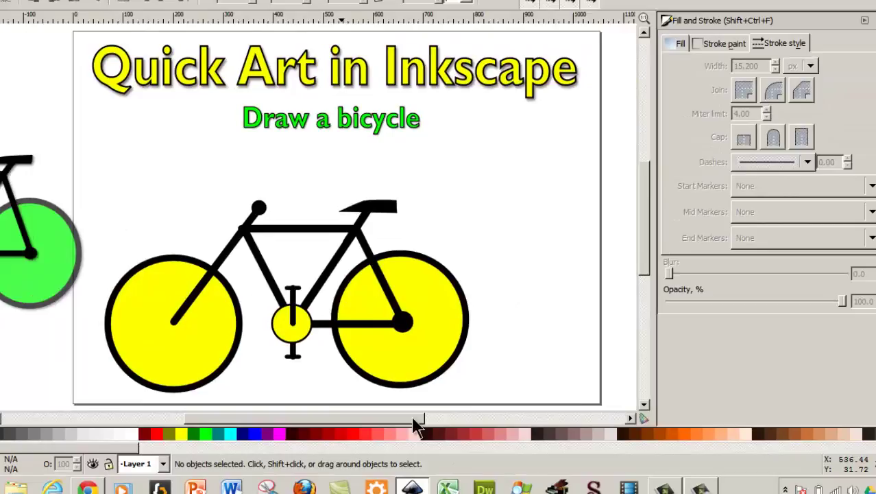
drag(414, 421, 407, 421)
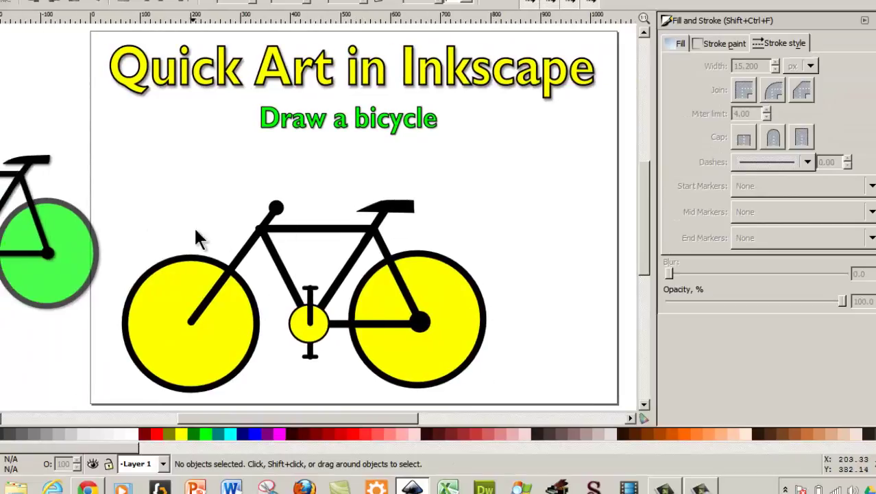